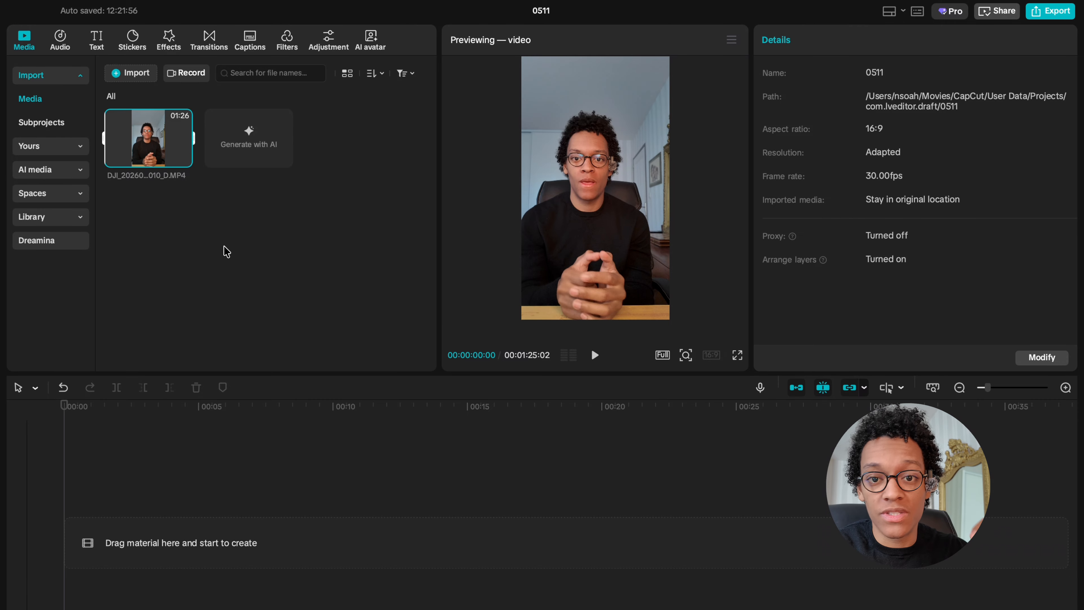
Place the vertical DJI video clip at the start of the empty timeline
{"action": "left_click_drag", "start_coordinate": [171, 159], "coordinate": [192, 525]}
{"action": "left_click", "coordinate": [208, 477]}
{"action": "left_click_drag", "start_coordinate": [209, 481], "coordinate": [237, 498]}
{"action": "key", "text": "super+plus"}
{"action": "key", "text": "super+plus"}
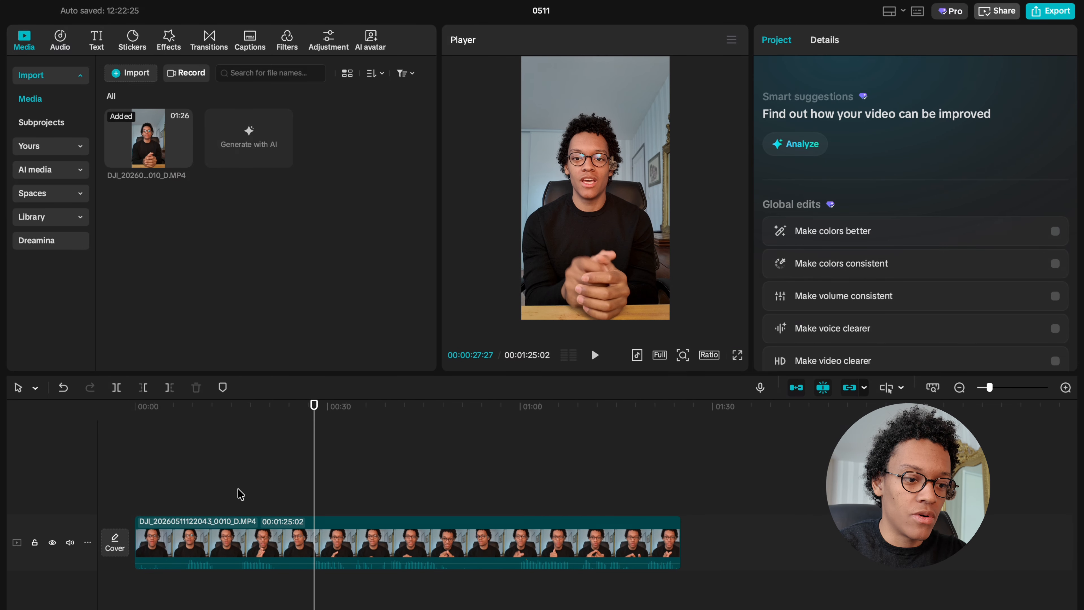
Export the frame at 00:00:08:08 as a 1080P PNG still named "perfect", with import into the project enabled
{"action": "left_click_drag", "start_coordinate": [311, 507], "coordinate": [190, 505]}
{"action": "left_click", "coordinate": [190, 505]}
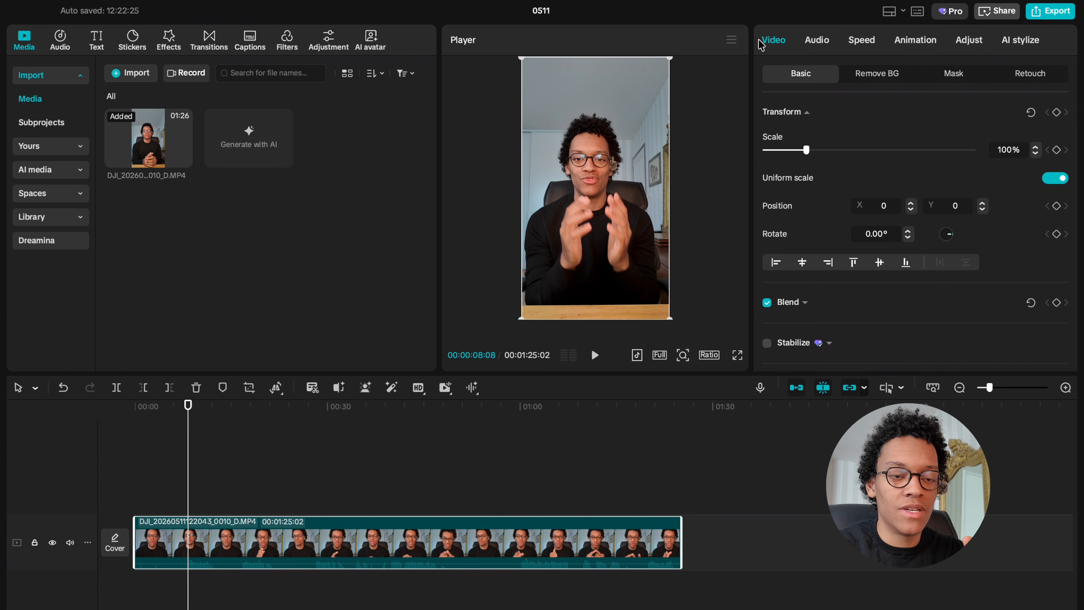
{"action": "left_click", "coordinate": [731, 40]}
{"action": "left_click", "coordinate": [780, 95]}
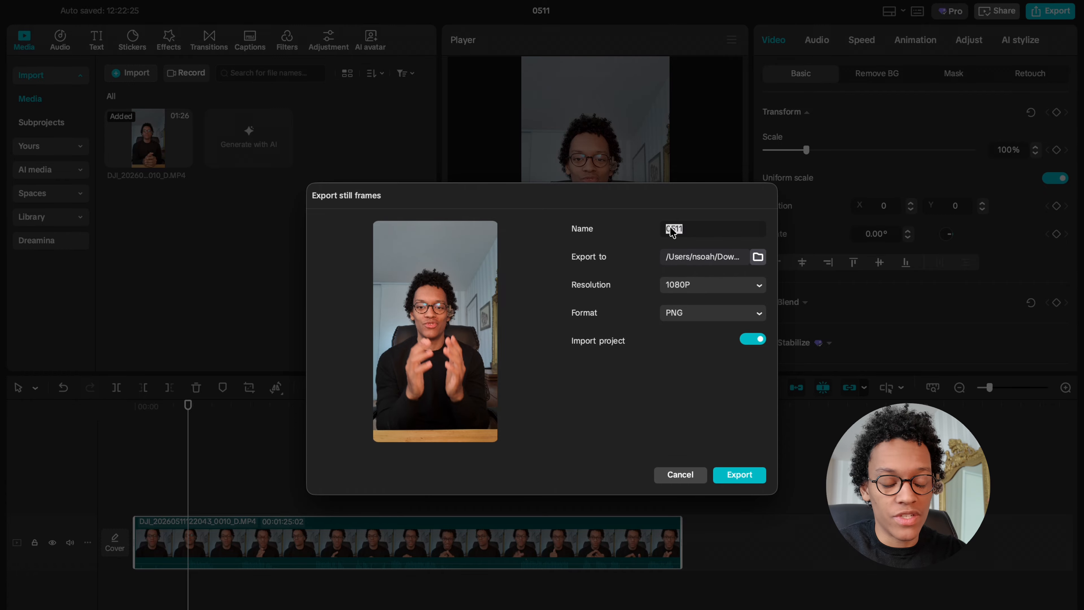
{"action": "type", "text": "perfect"}
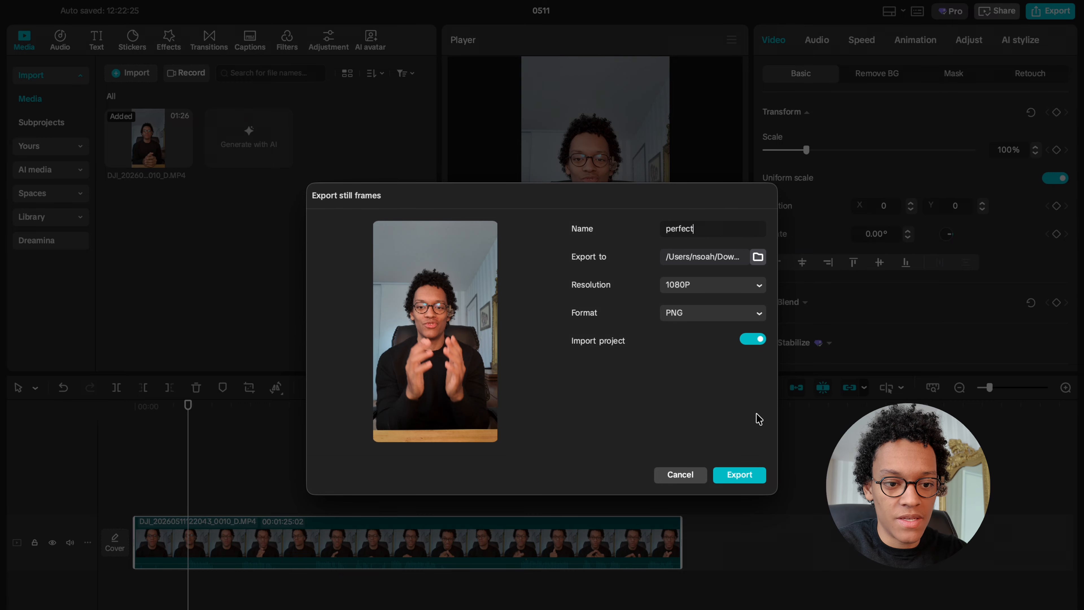
{"action": "left_click", "coordinate": [746, 476]}
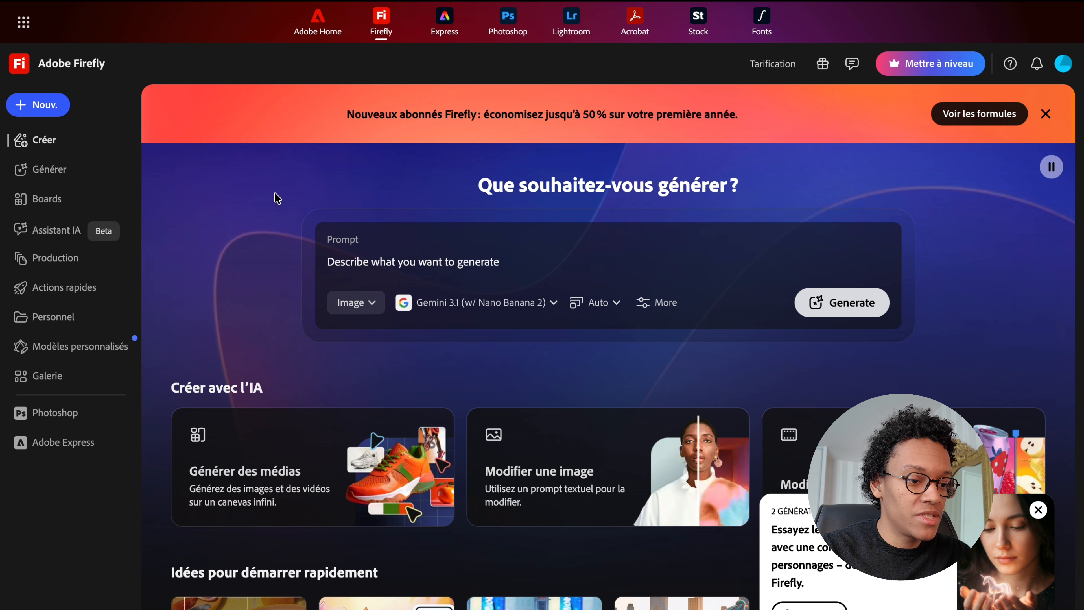
Switch to Adobe Firefly, open the still in generative fill and expand its canvas to widescreen 16:9
{"action": "scroll", "coordinate": [279, 252], "scroll_direction": "down", "scroll_amount": 15}
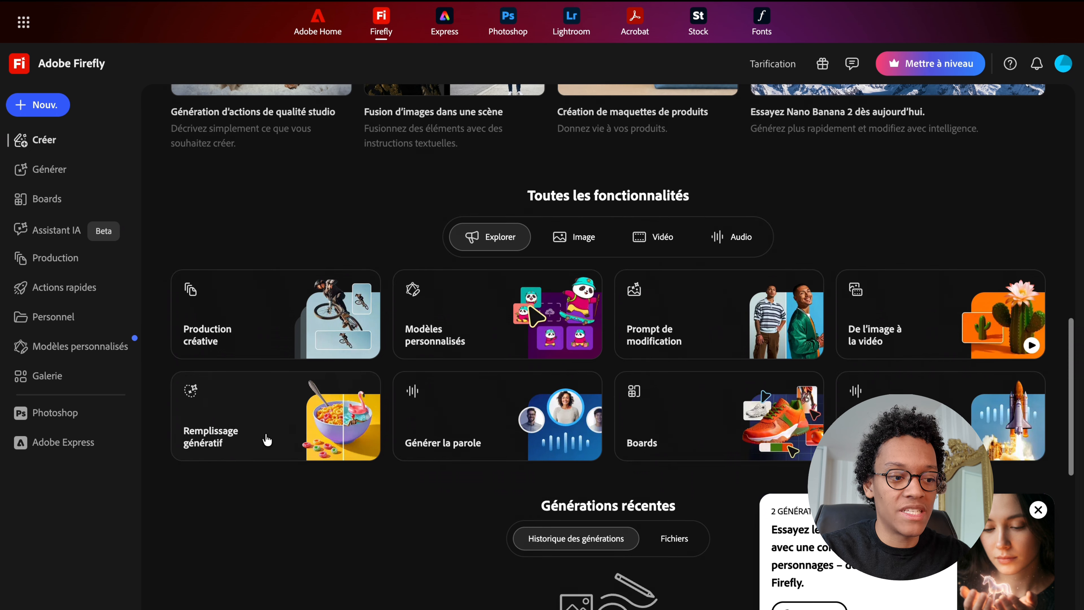
{"action": "left_click", "coordinate": [267, 440]}
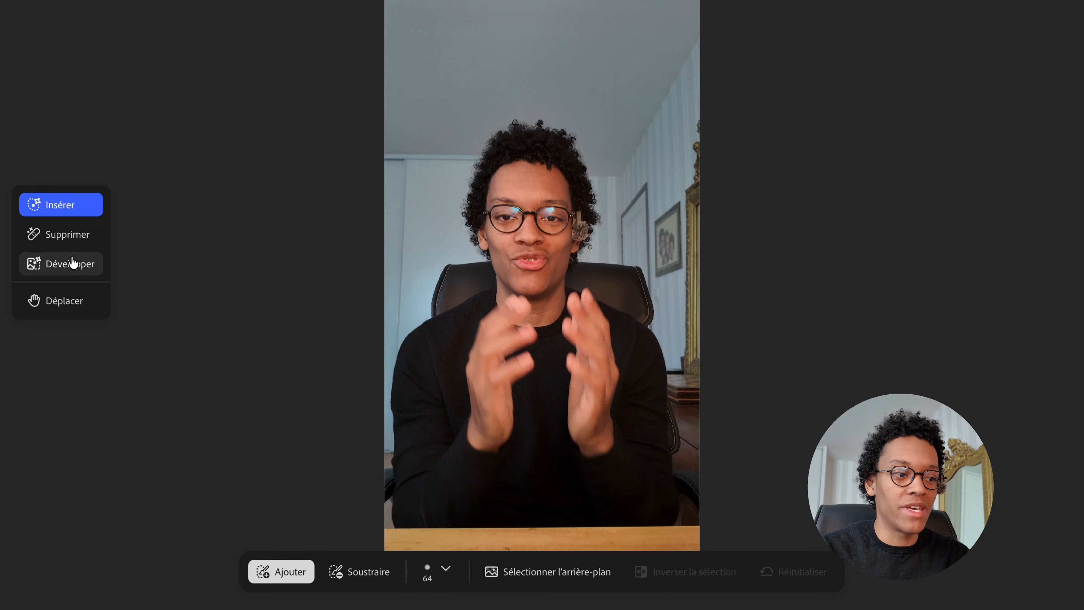
{"action": "left_click", "coordinate": [67, 273]}
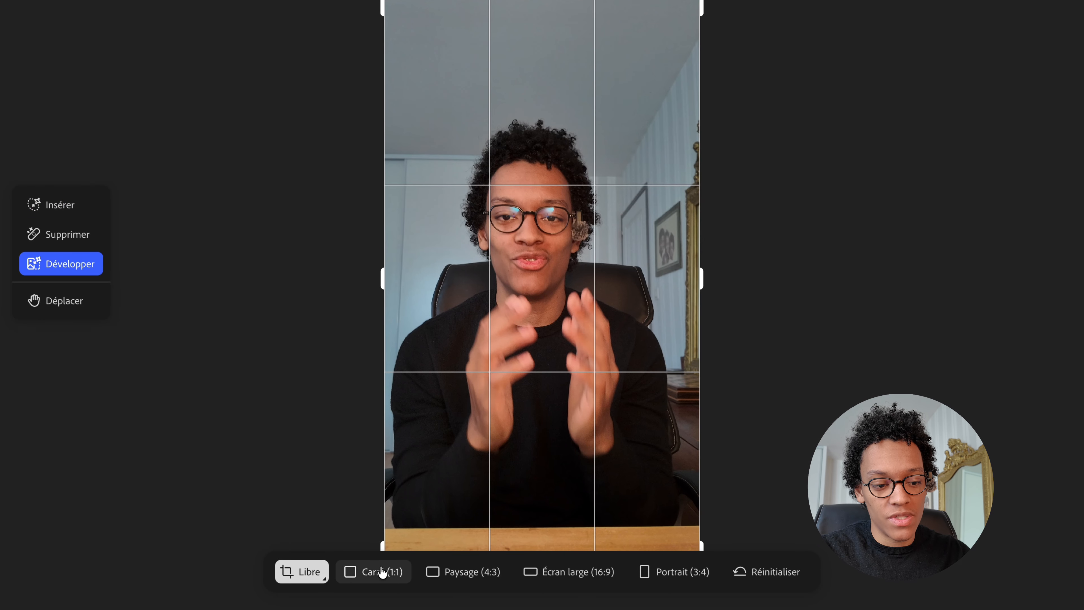
{"action": "left_click", "coordinate": [558, 575]}
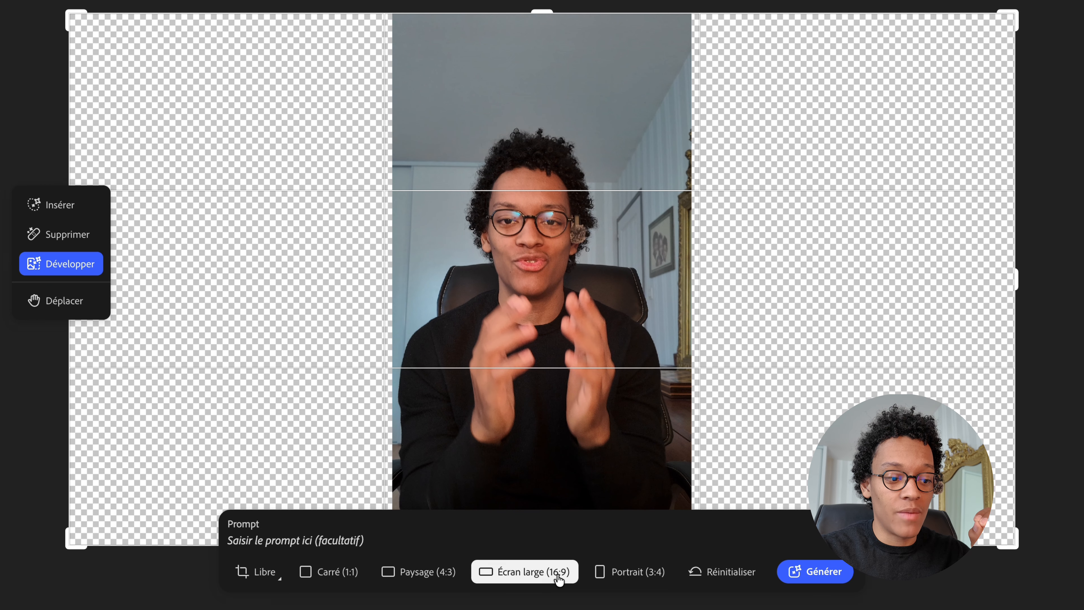
Generate the expanded background from the pasted prompt asking for seamless continuation, smooth gradient lighting and no new objects or furniture, and download the image
{"action": "left_click", "coordinate": [338, 540]}
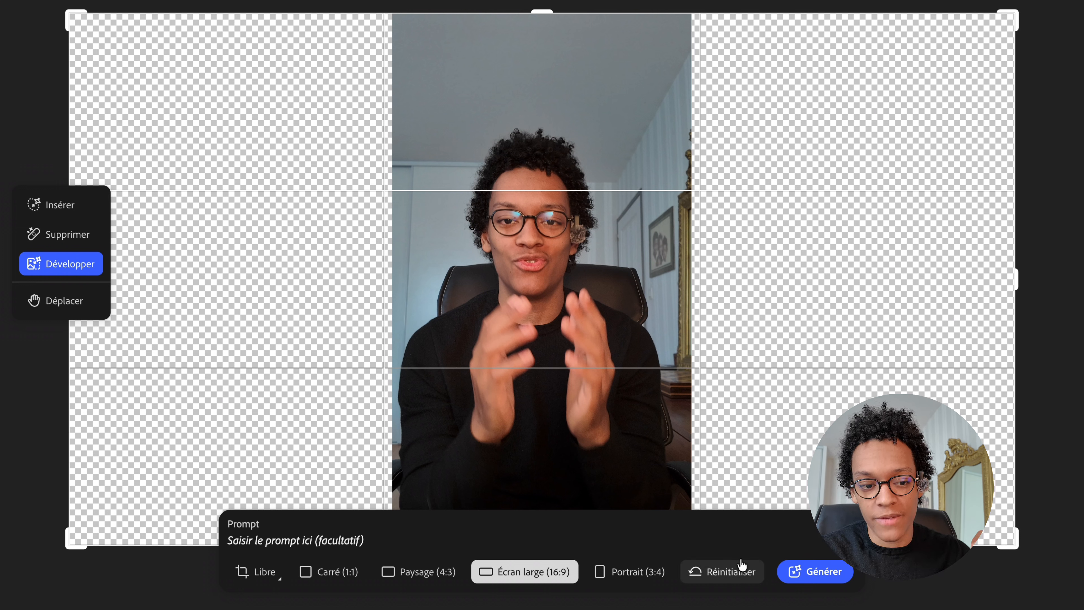
{"action": "left_click", "coordinate": [576, 537]}
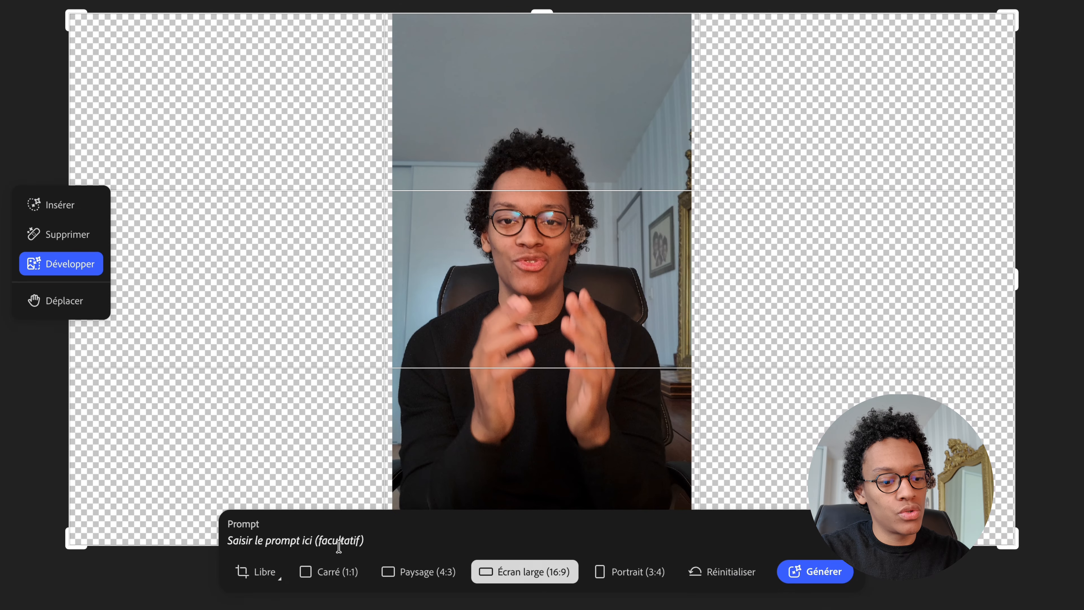
{"action": "key", "text": "ctrl+v"}
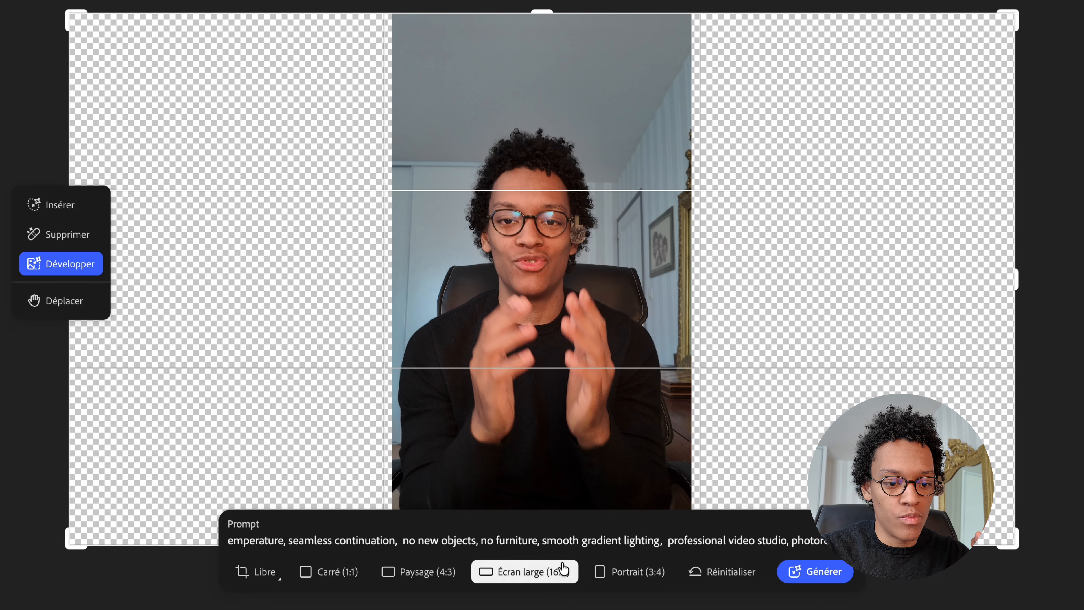
{"action": "left_click", "coordinate": [822, 575]}
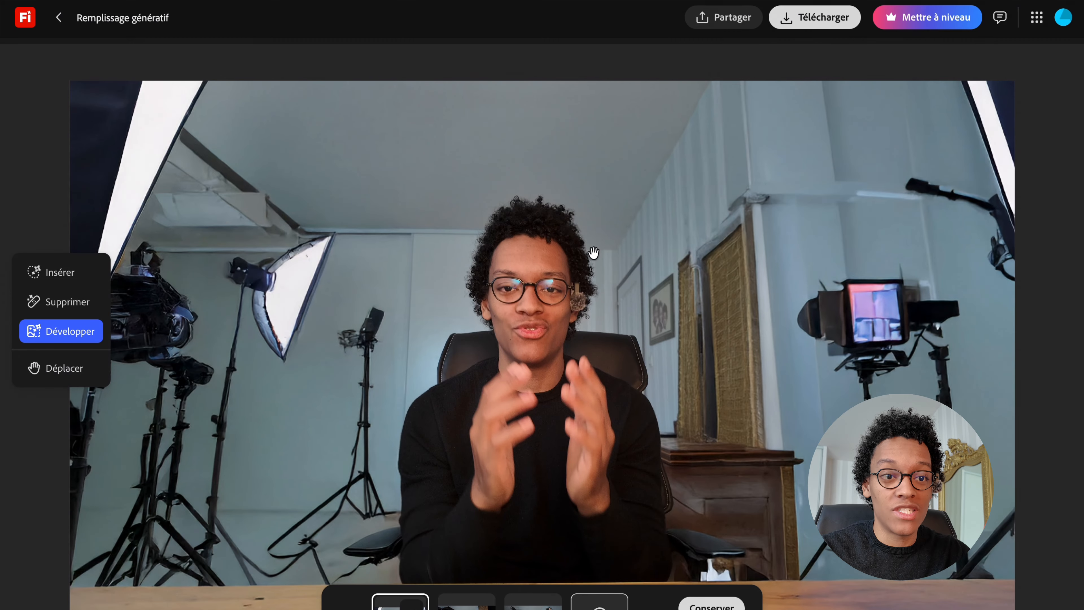
{"action": "left_click", "coordinate": [818, 26]}
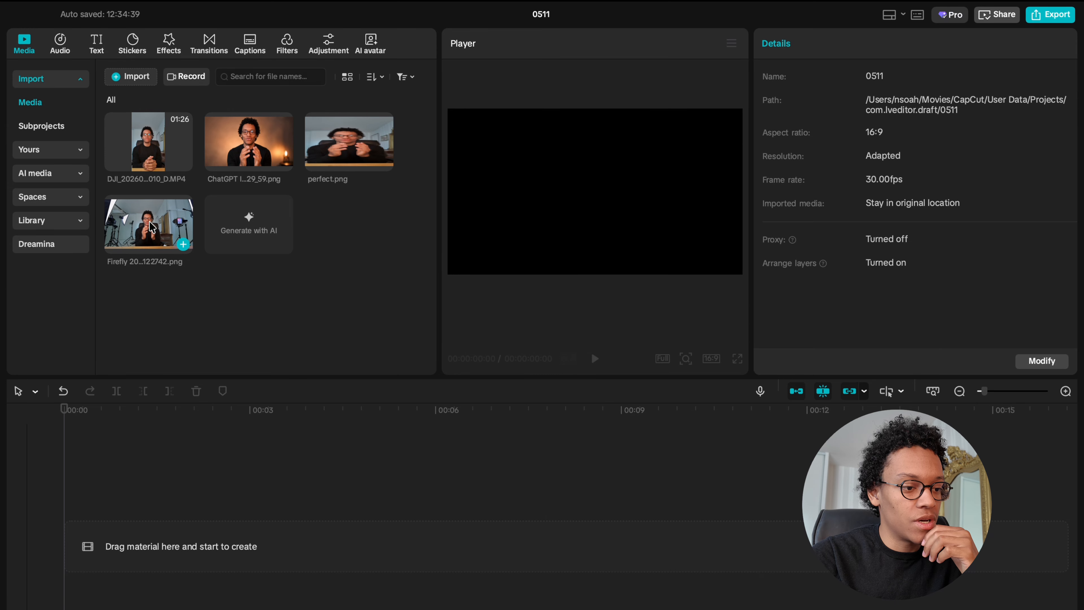
In CapCut, stack the DJI video above the Firefly image on the timeline and extend the image to 00:01:25:02
{"action": "left_click_drag", "start_coordinate": [152, 227], "coordinate": [126, 495]}
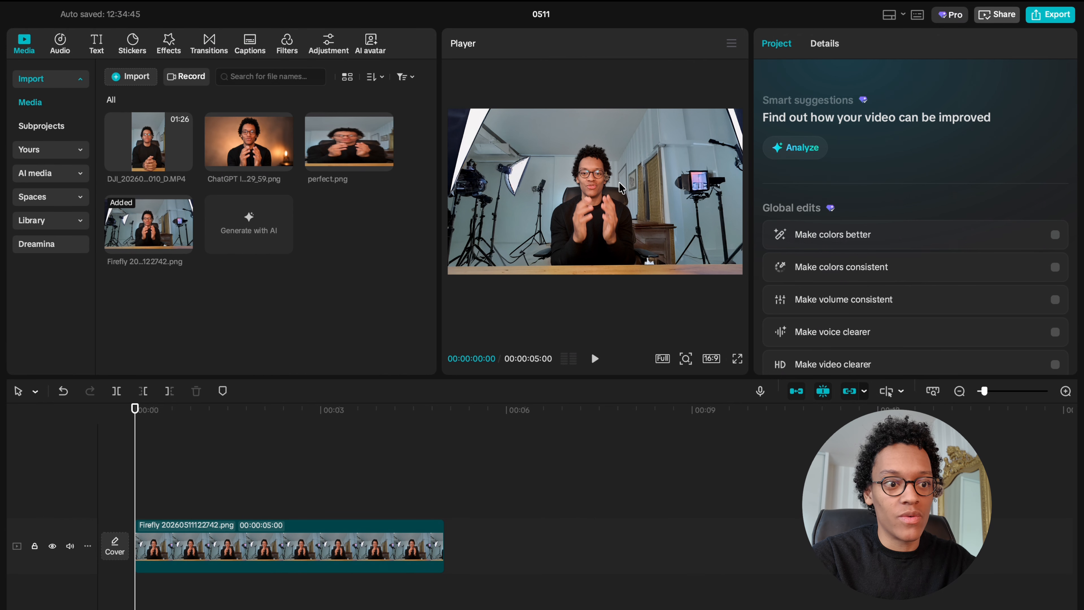
{"action": "left_click", "coordinate": [276, 561]}
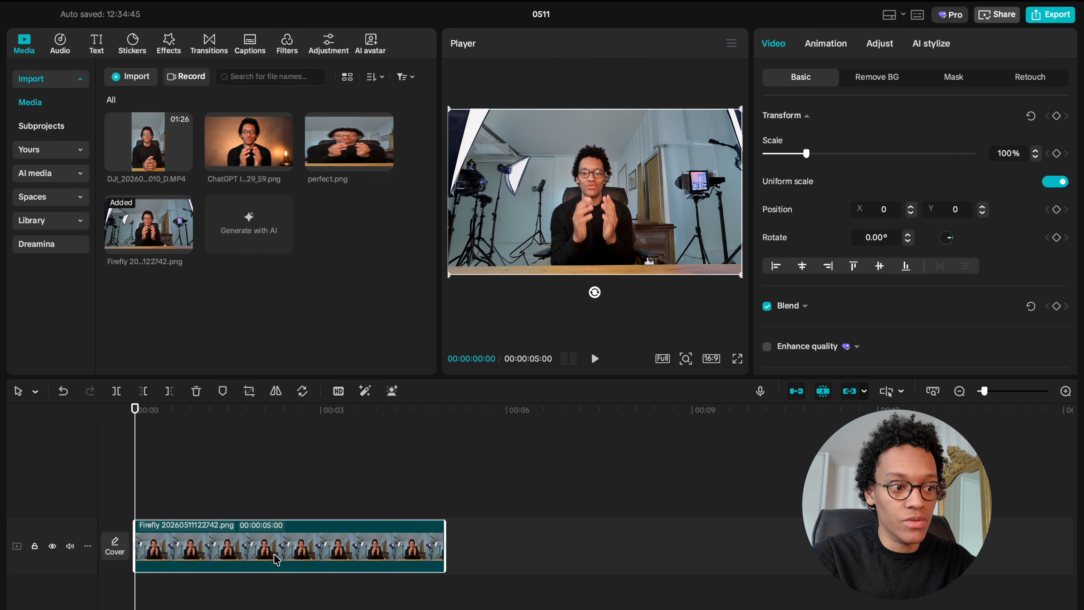
{"action": "left_click_drag", "start_coordinate": [162, 156], "coordinate": [135, 493]}
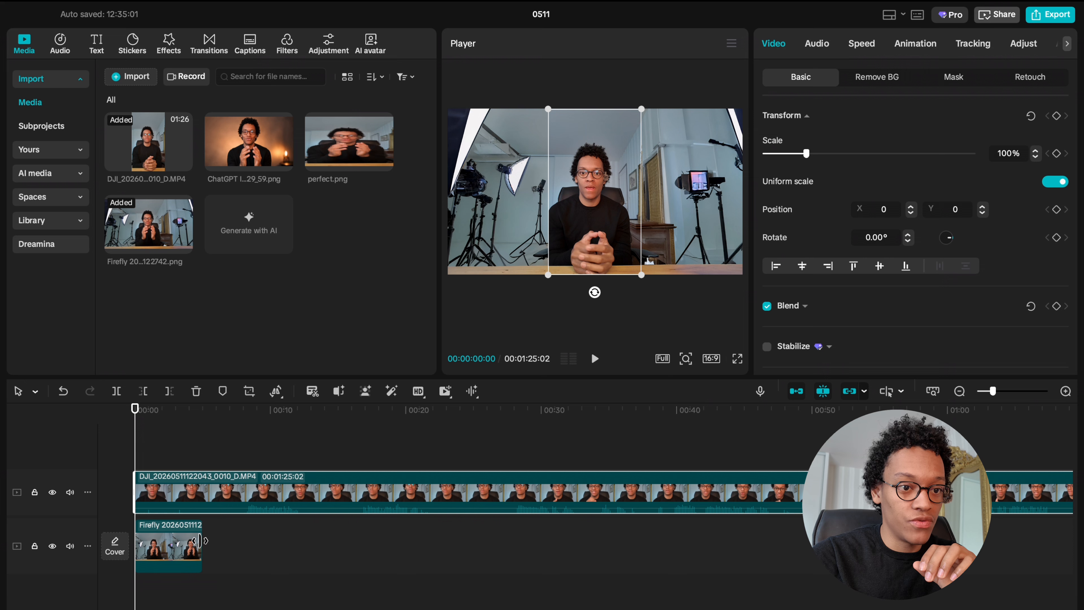
{"action": "left_click_drag", "start_coordinate": [201, 547], "coordinate": [677, 547]}
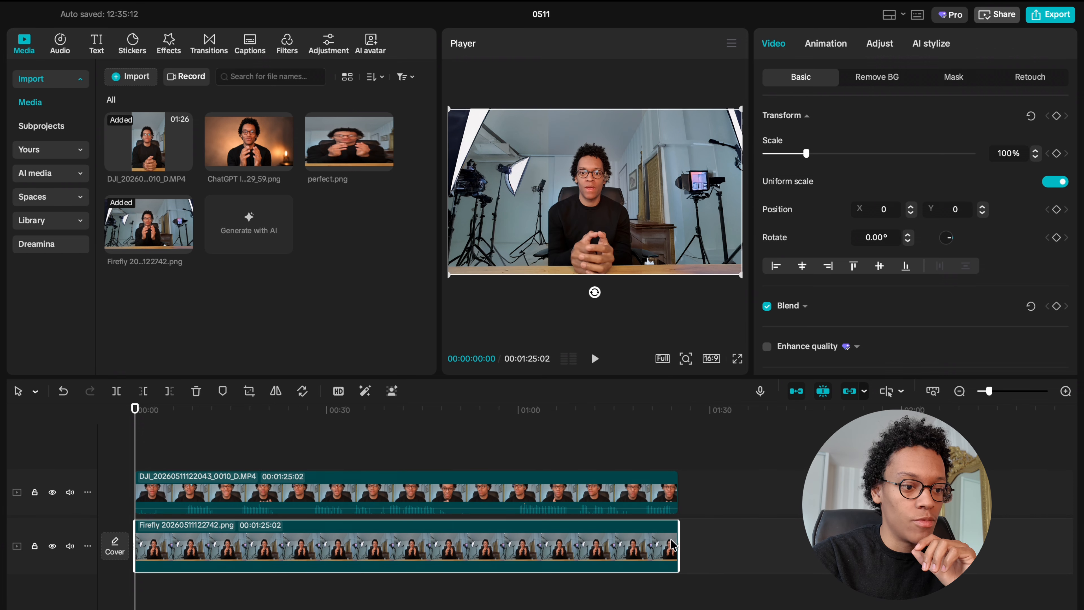
Scrub through the stacked clips to examine how the vertical video blends with the generated background
{"action": "left_click", "coordinate": [323, 446]}
{"action": "left_click", "coordinate": [189, 445]}
{"action": "left_click", "coordinate": [220, 496]}
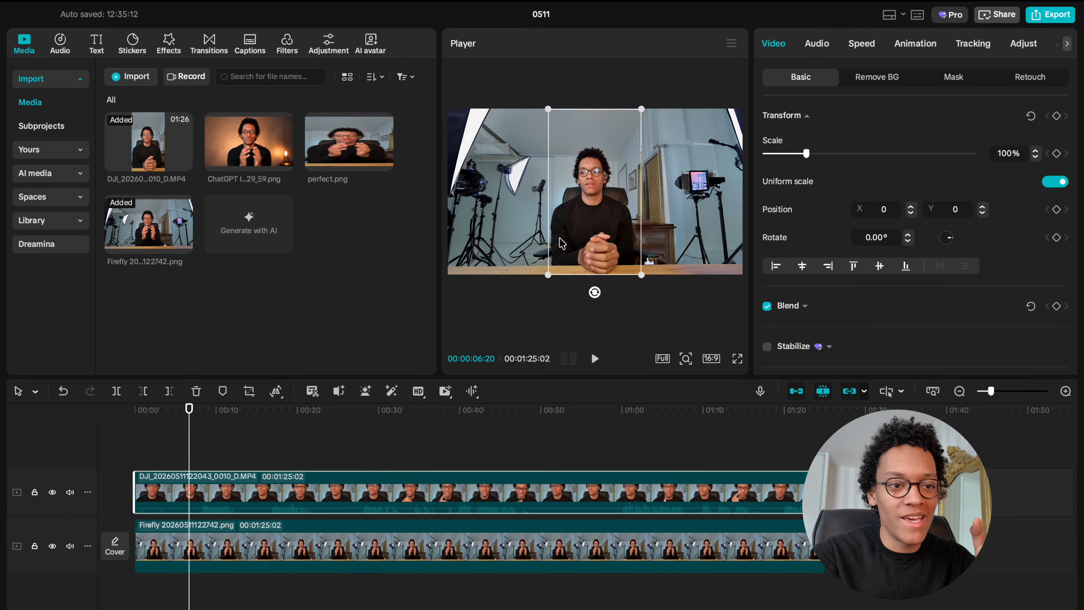
{"action": "left_click", "coordinate": [467, 456]}
{"action": "left_click", "coordinate": [378, 455]}
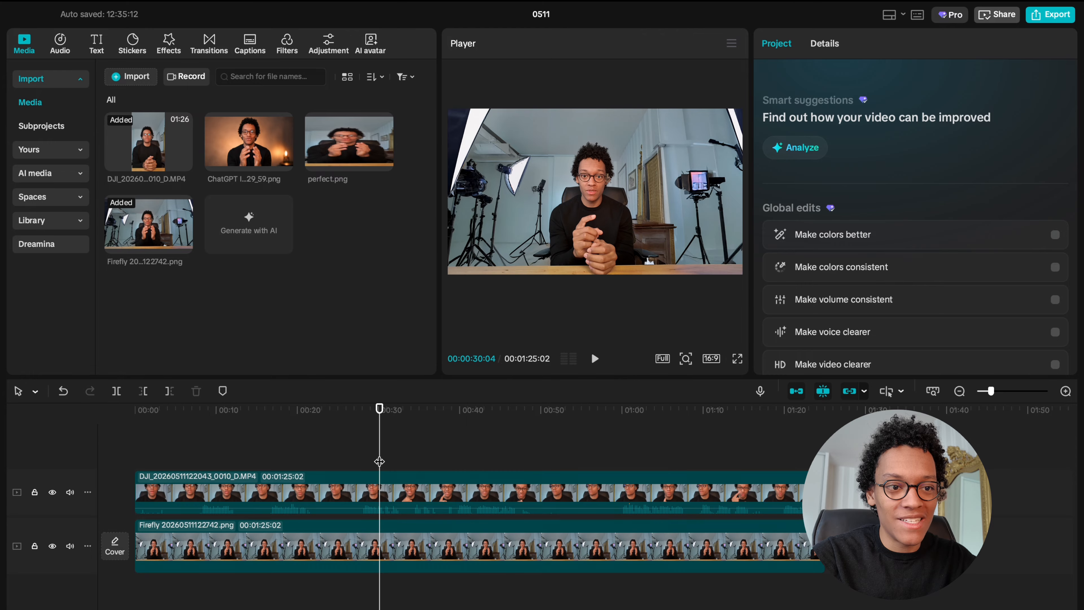
{"action": "left_click", "coordinate": [385, 462]}
{"action": "left_click", "coordinate": [527, 459]}
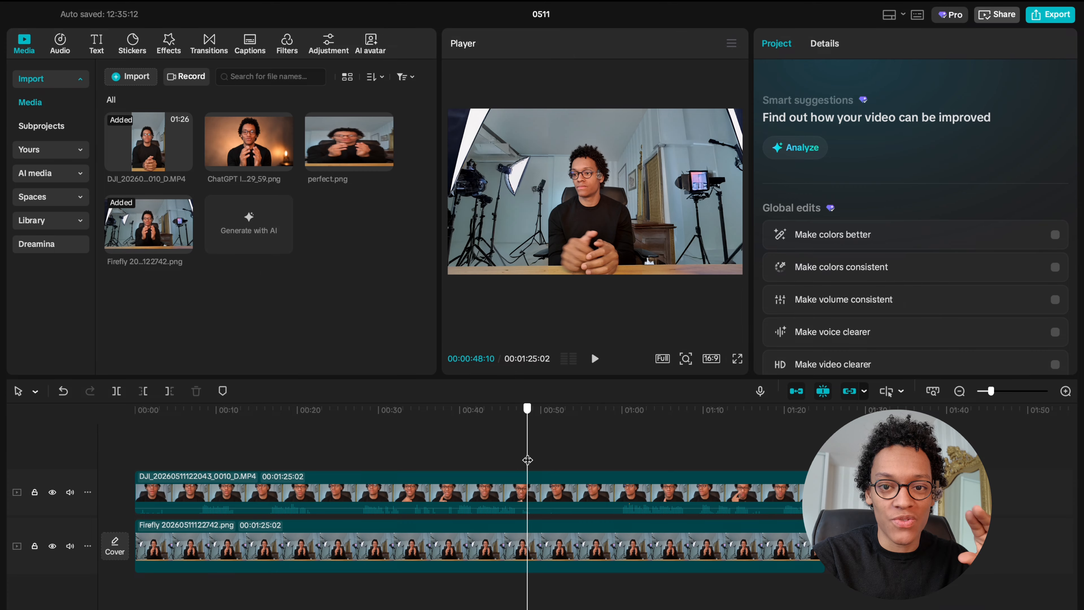
{"action": "left_click", "coordinate": [764, 491]}
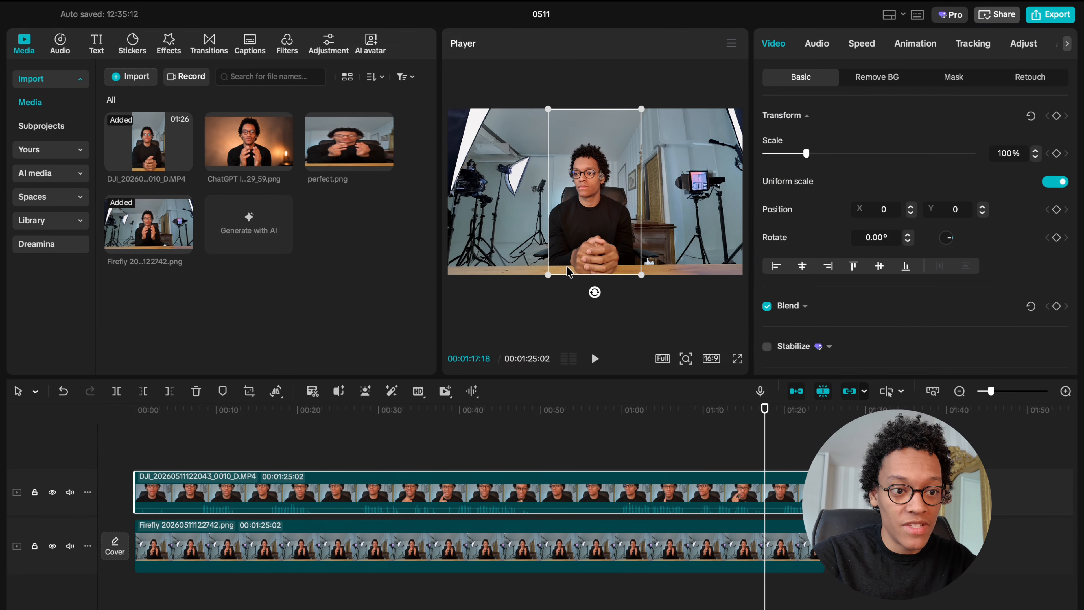
{"action": "left_click", "coordinate": [626, 441]}
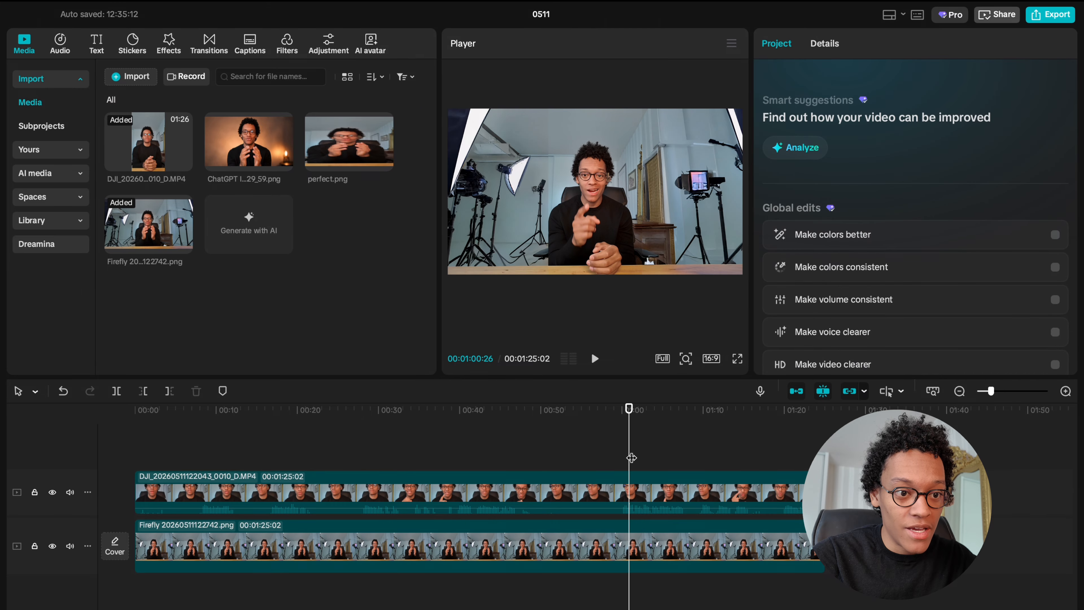
{"action": "left_click", "coordinate": [555, 451]}
{"action": "left_click", "coordinate": [608, 477]}
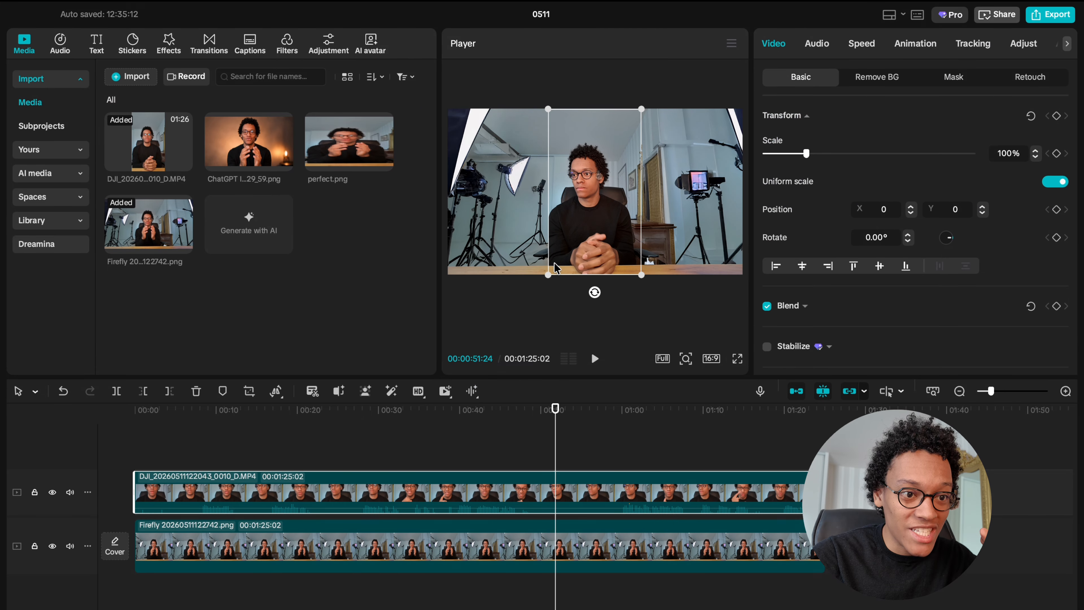
Enlarge the vertical video very slightly over the background image and check the blend through to the end
{"action": "mouse_move", "coordinate": [551, 277]}
{"action": "left_mouse_down"}
{"action": "mouse_move", "coordinate": [537, 290]}
{"action": "mouse_move", "coordinate": [566, 269]}
{"action": "mouse_move", "coordinate": [558, 275]}
{"action": "left_mouse_up"}
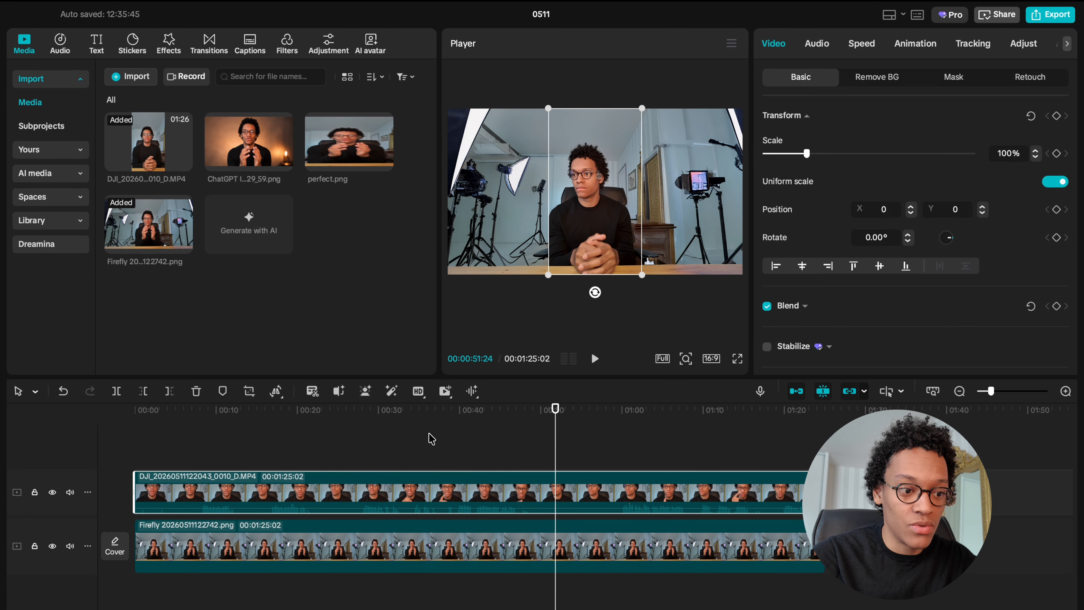
{"action": "left_click", "coordinate": [338, 448]}
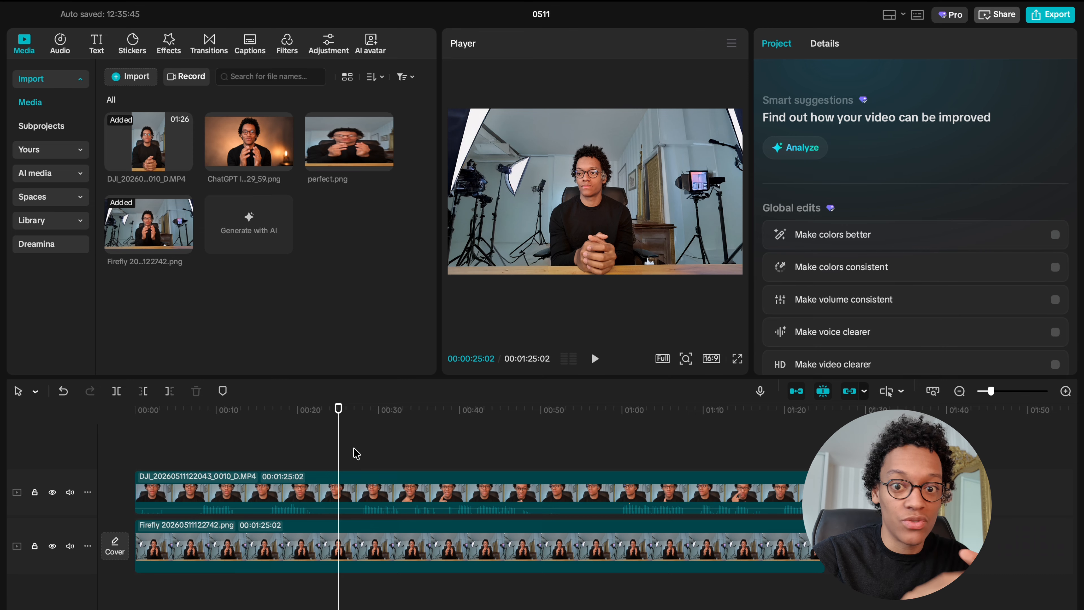
{"action": "left_click", "coordinate": [290, 451]}
{"action": "left_click_drag", "start_coordinate": [290, 451], "coordinate": [826, 470]}
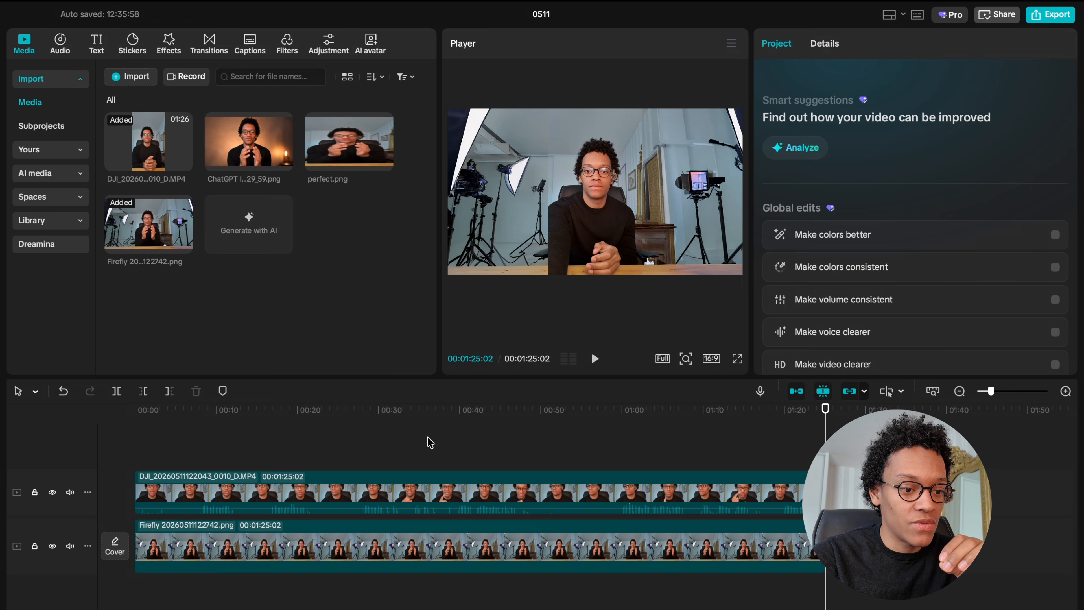
Combine the DJI video and the Firefly image into one compound clip and preview its beginning
{"action": "left_click_drag", "start_coordinate": [390, 424], "coordinate": [502, 544]}
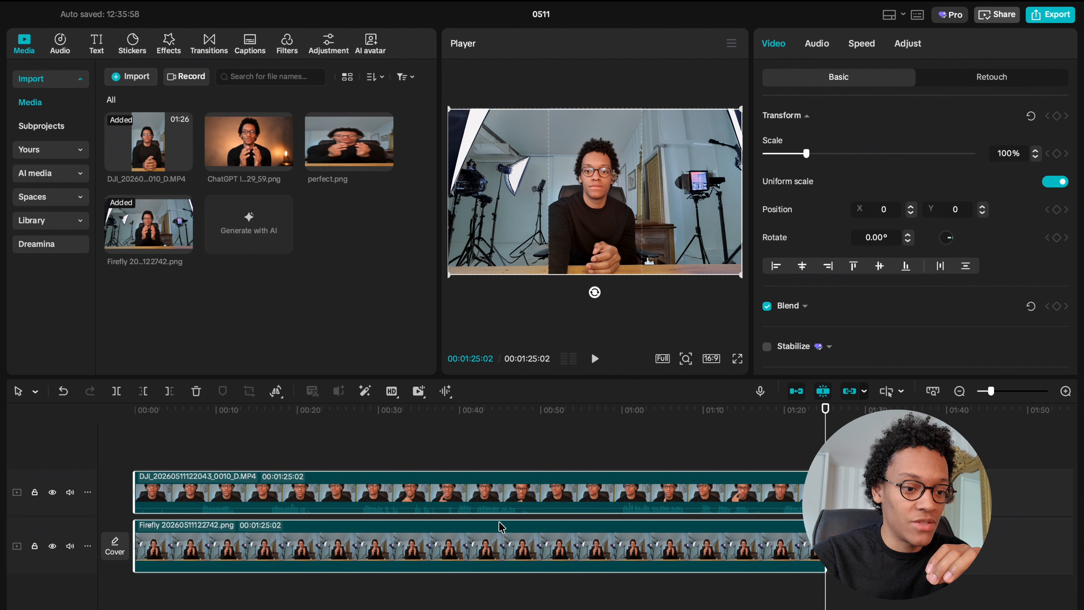
{"action": "right_click", "coordinate": [486, 543]}
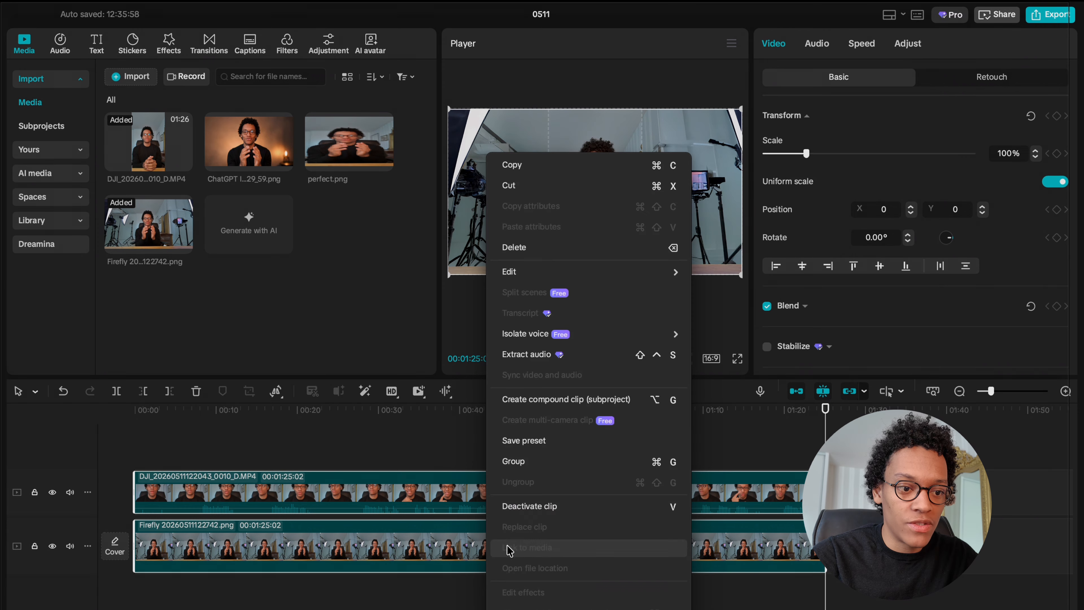
{"action": "left_click", "coordinate": [562, 403]}
{"action": "left_click", "coordinate": [239, 496]}
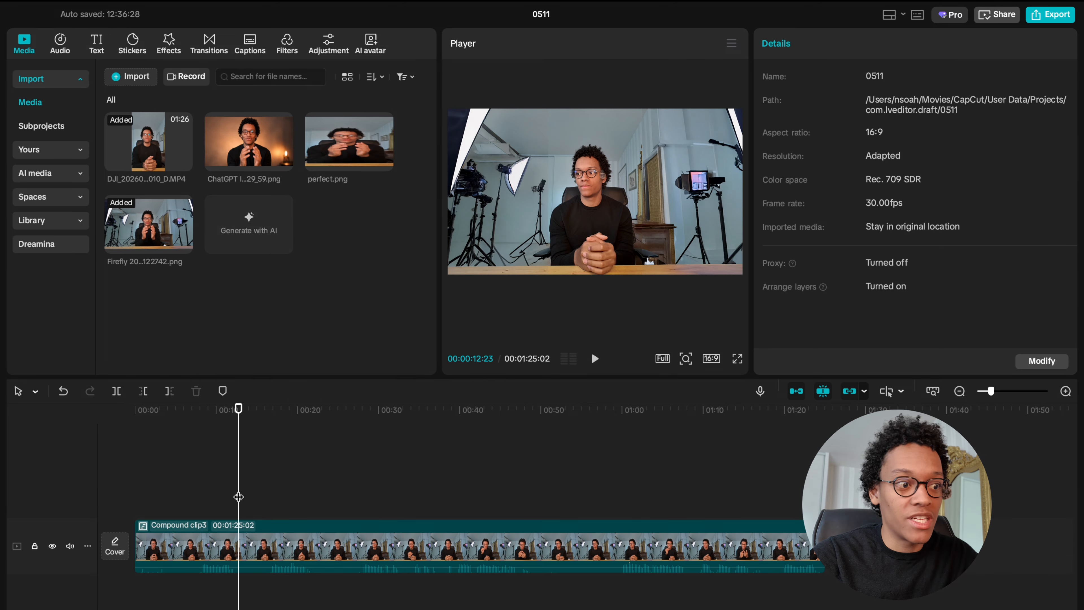
{"action": "left_click_drag", "start_coordinate": [186, 500], "coordinate": [240, 498]}
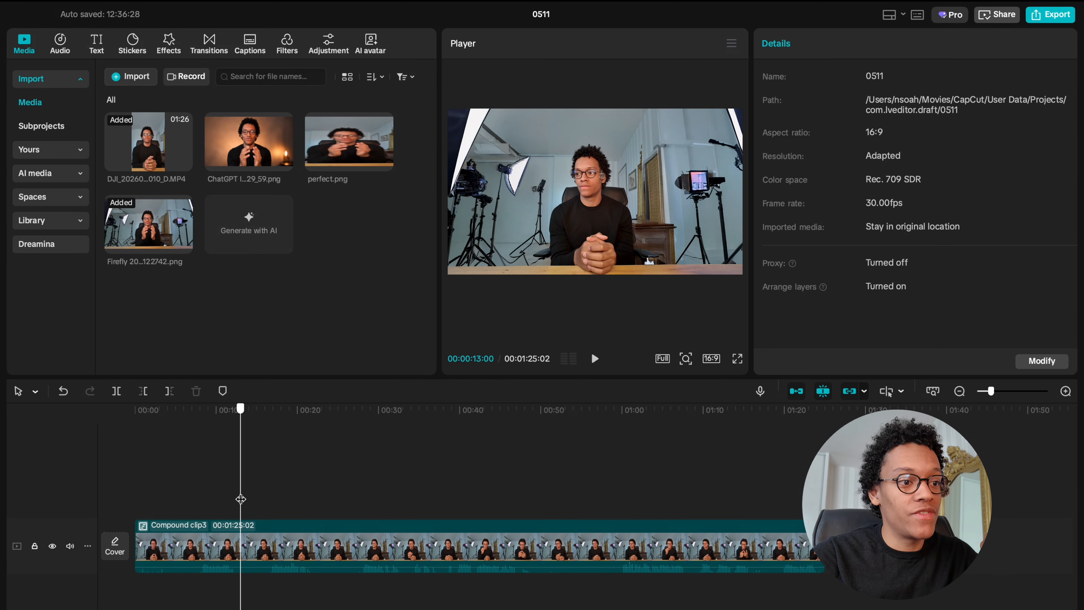
Duplicate the compound clip onto the track above, align the copy with the timeline start and select it
{"action": "left_click", "coordinate": [348, 555]}
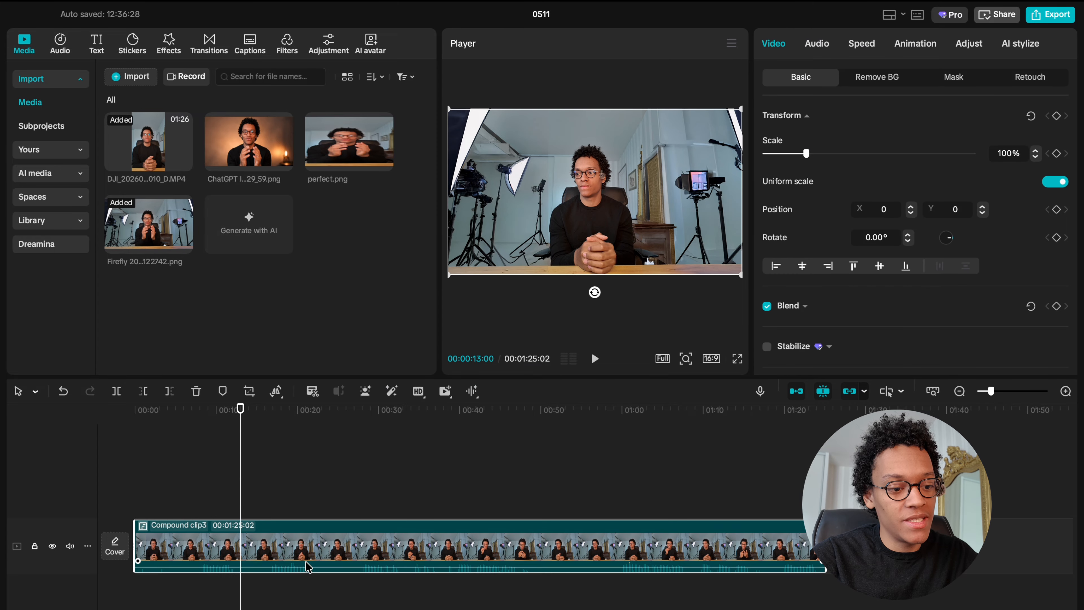
{"action": "key", "text": "super+c"}
{"action": "key", "text": "super+v"}
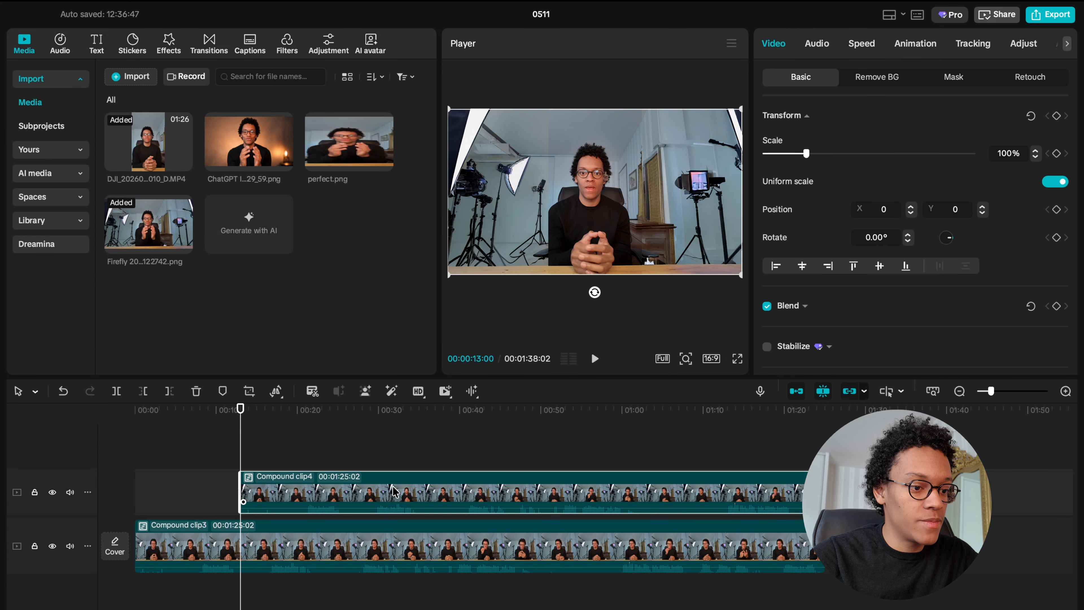
{"action": "left_click_drag", "start_coordinate": [409, 485], "coordinate": [304, 485]}
{"action": "left_click", "coordinate": [308, 455]}
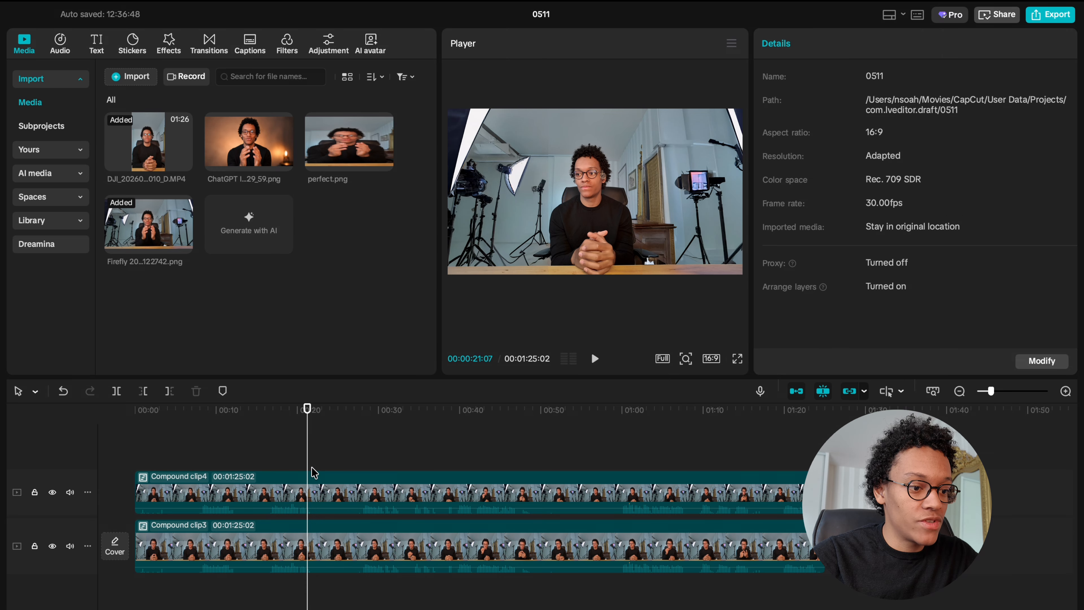
{"action": "left_click", "coordinate": [172, 458]}
{"action": "left_click", "coordinate": [158, 491]}
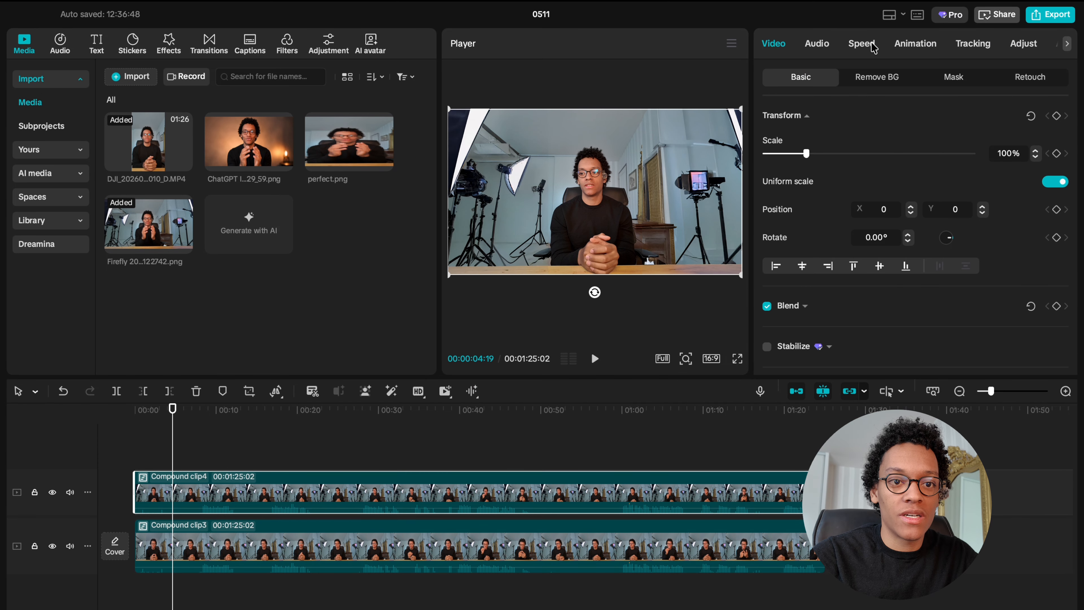
Turn on automatic background removal for the upper compound clip and check the result further along the timeline
{"action": "left_click", "coordinate": [879, 79]}
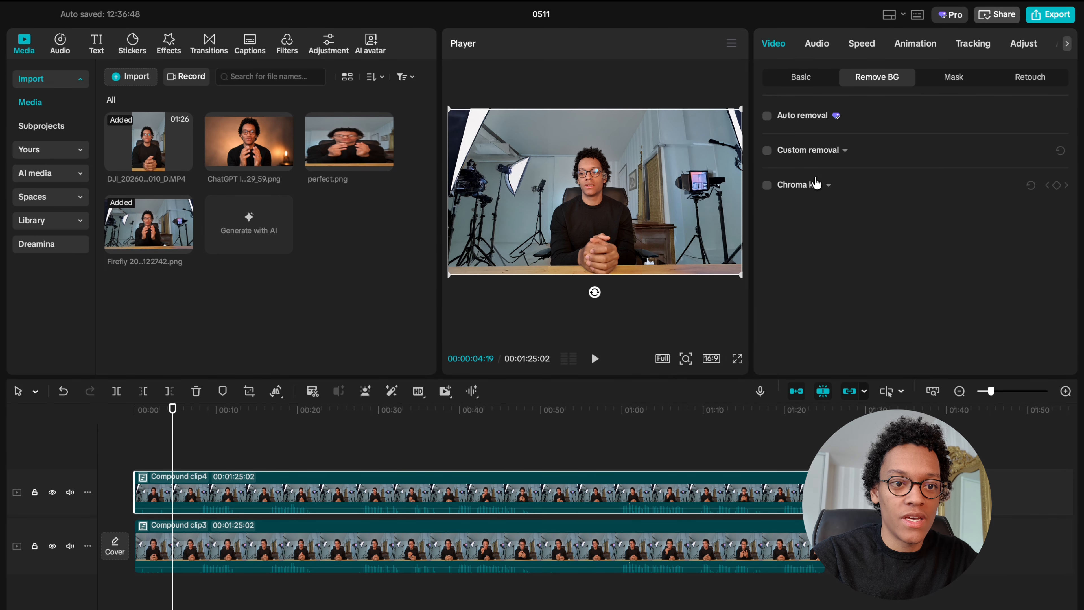
{"action": "left_click", "coordinate": [768, 120]}
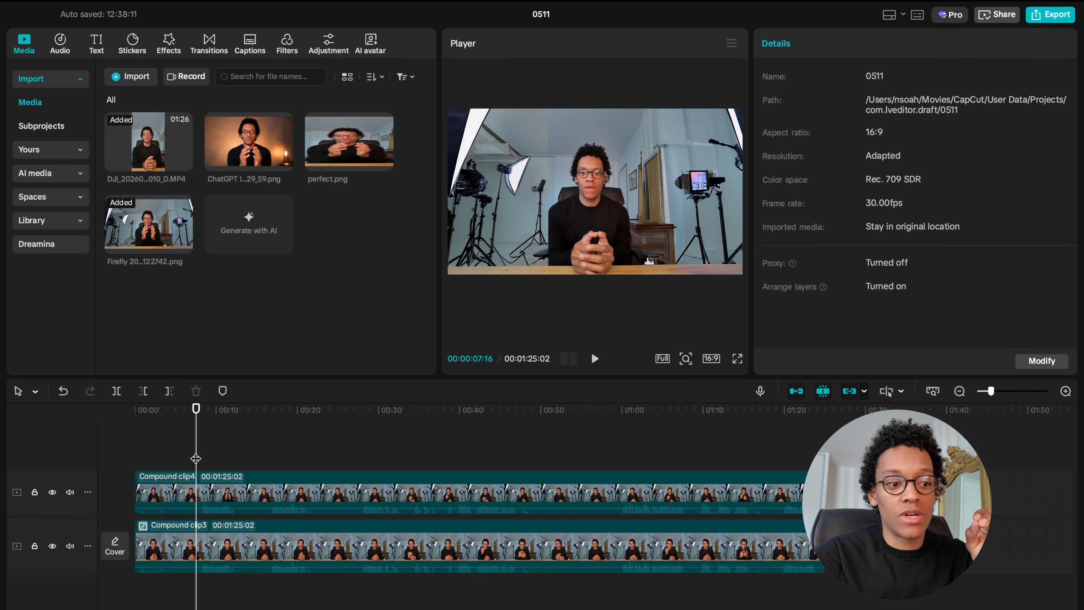
{"action": "left_click_drag", "start_coordinate": [172, 409], "coordinate": [289, 409]}
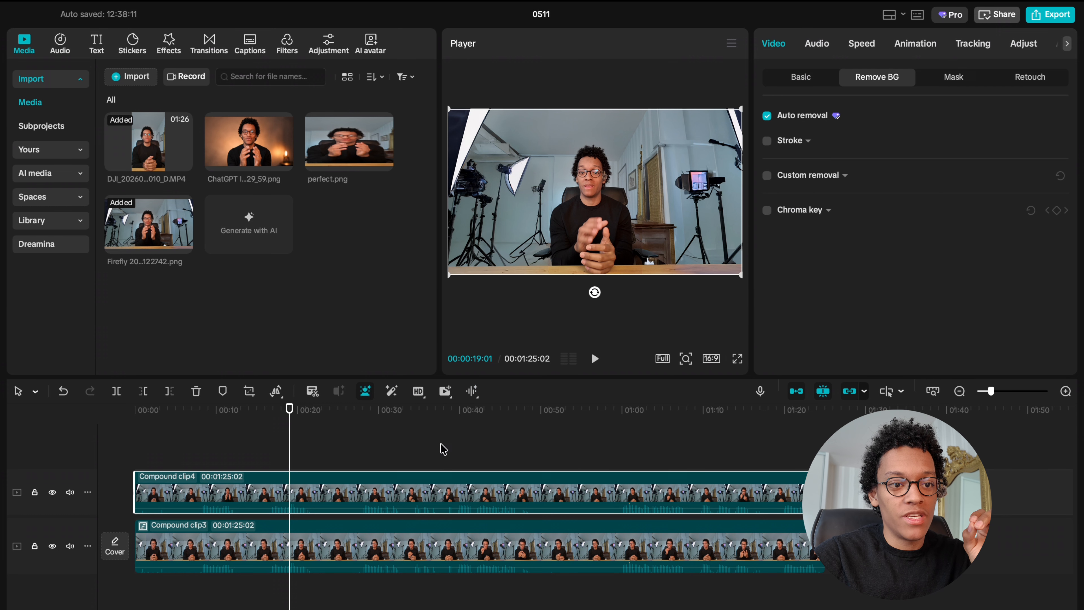
{"action": "mouse_move", "coordinate": [577, 199]}
{"action": "left_mouse_down"}
{"action": "mouse_move", "coordinate": [590, 156]}
{"action": "mouse_move", "coordinate": [574, 195]}
{"action": "left_mouse_up"}
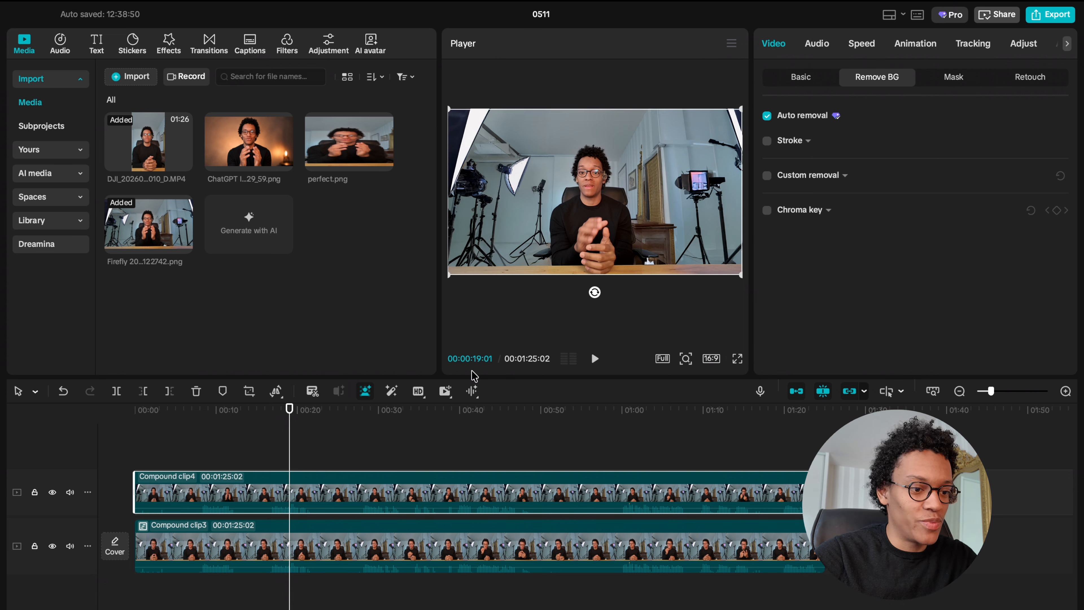
Scrub through the stacked compound clips and play back the middle section to examine the cutout over the original
{"action": "left_click", "coordinate": [283, 447]}
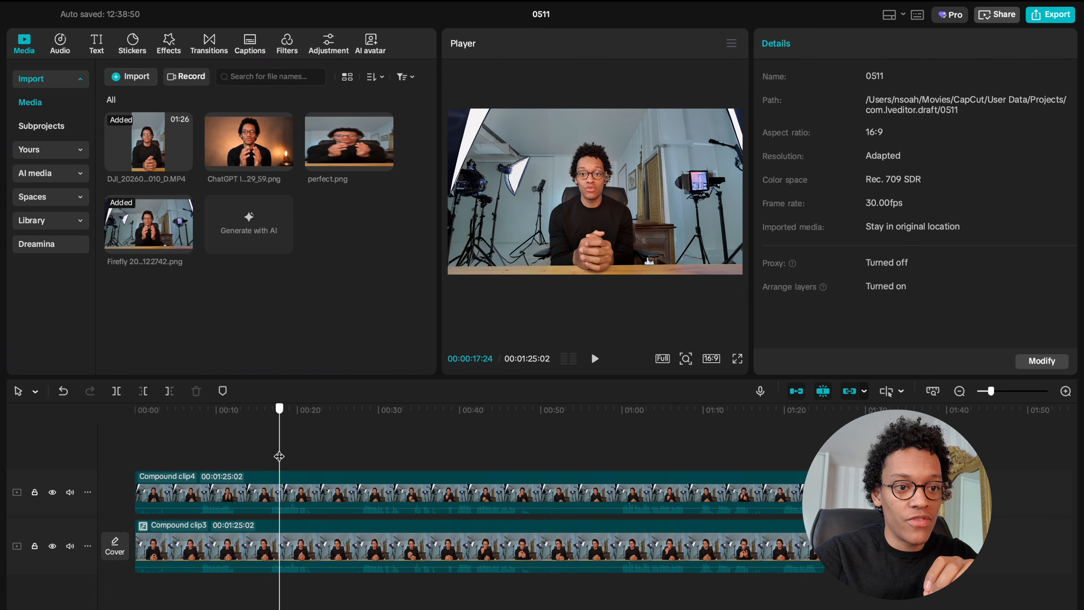
{"action": "left_click", "coordinate": [205, 451]}
{"action": "left_click_drag", "start_coordinate": [204, 451], "coordinate": [362, 446]}
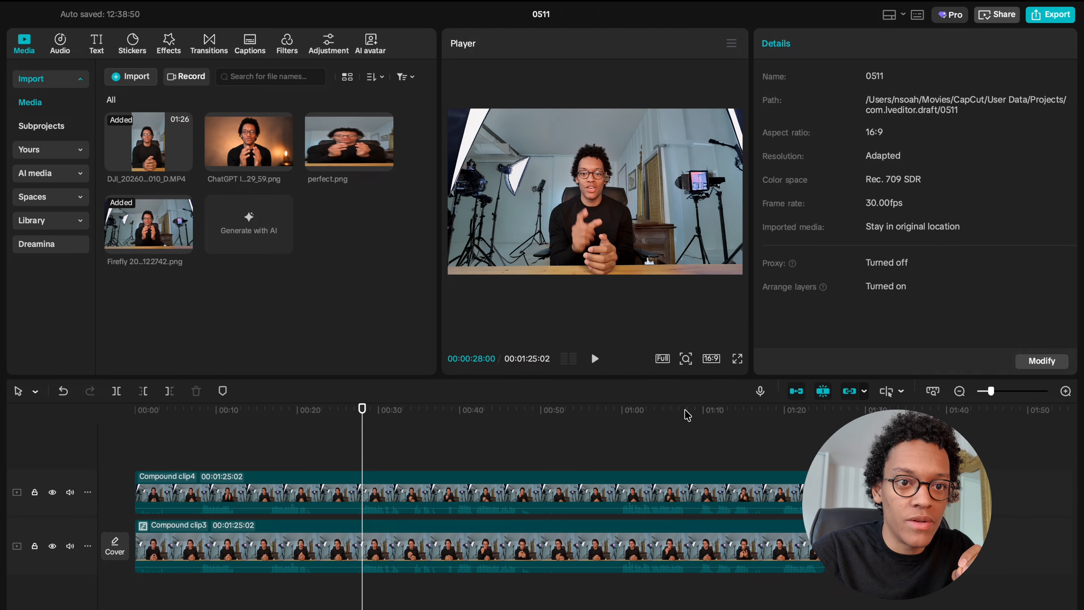
{"action": "left_click", "coordinate": [648, 500]}
{"action": "left_click", "coordinate": [399, 456]}
{"action": "key", "text": "space"}
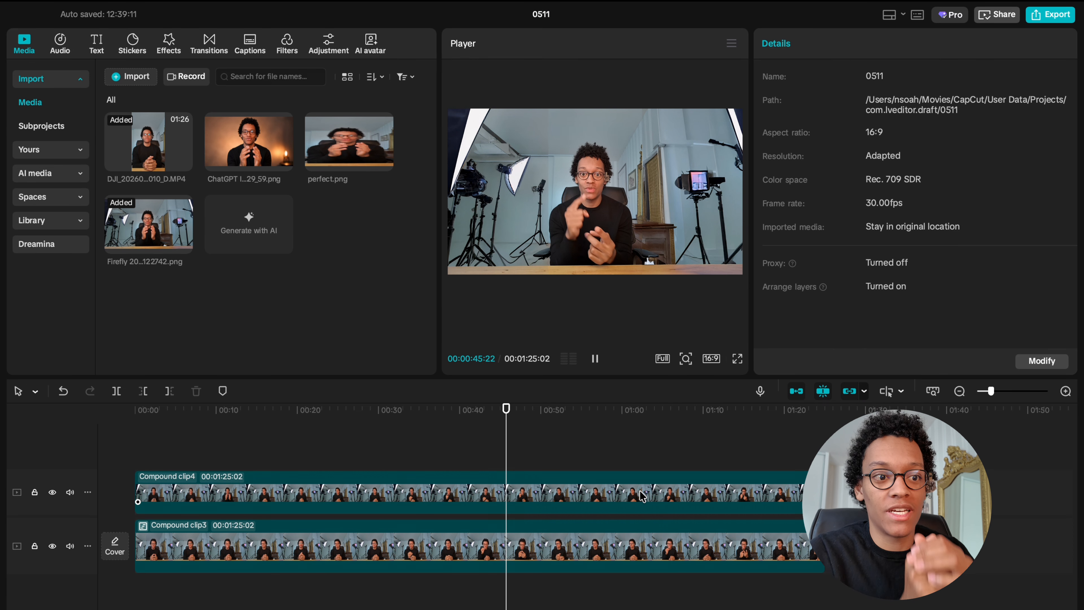
{"action": "key", "text": "space"}
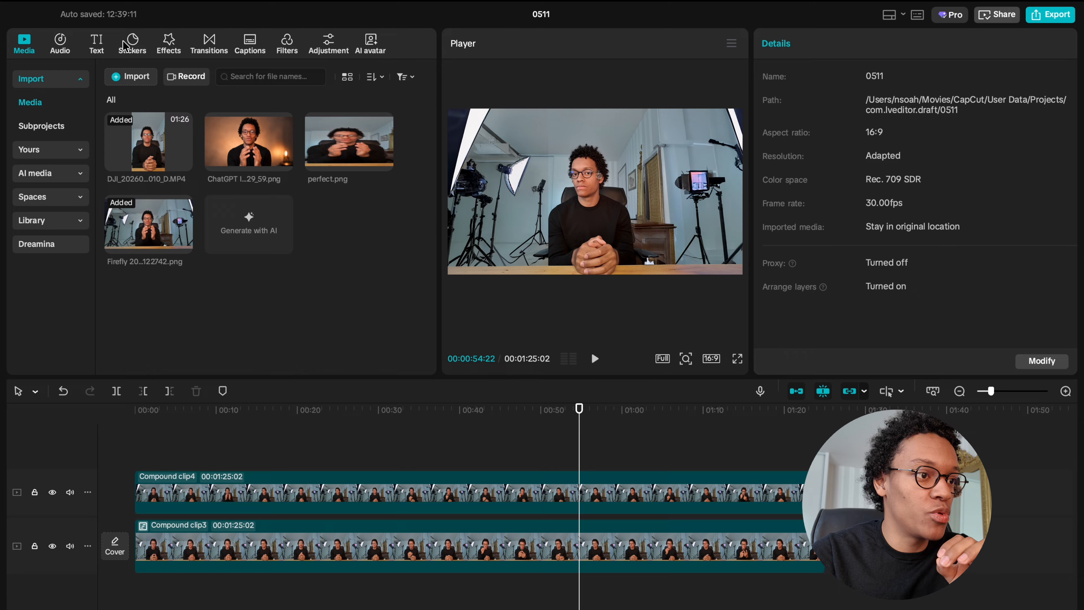
Find the Blur video effect, apply it to the lower compound clip and set its blur strength to 13
{"action": "left_click", "coordinate": [169, 46]}
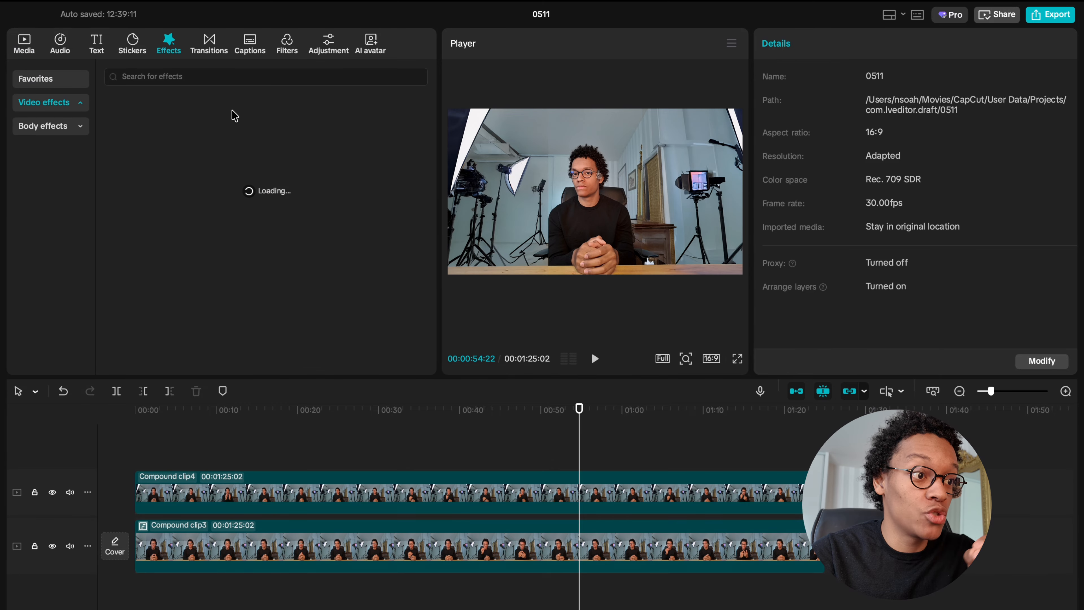
{"action": "left_click", "coordinate": [193, 78]}
{"action": "type", "text": "bl"}
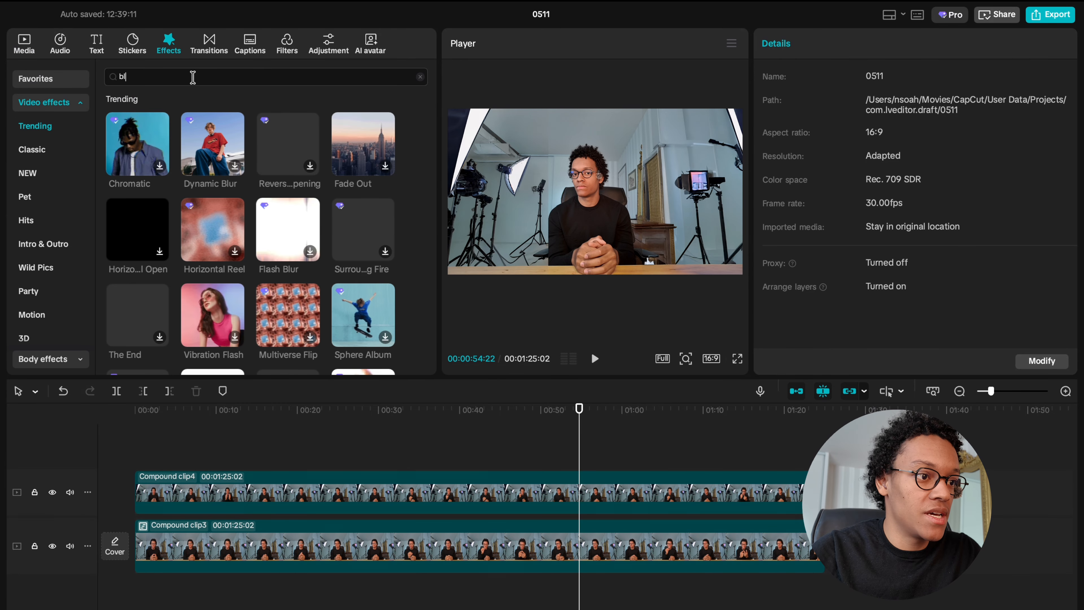
{"action": "type", "text": "ur"}
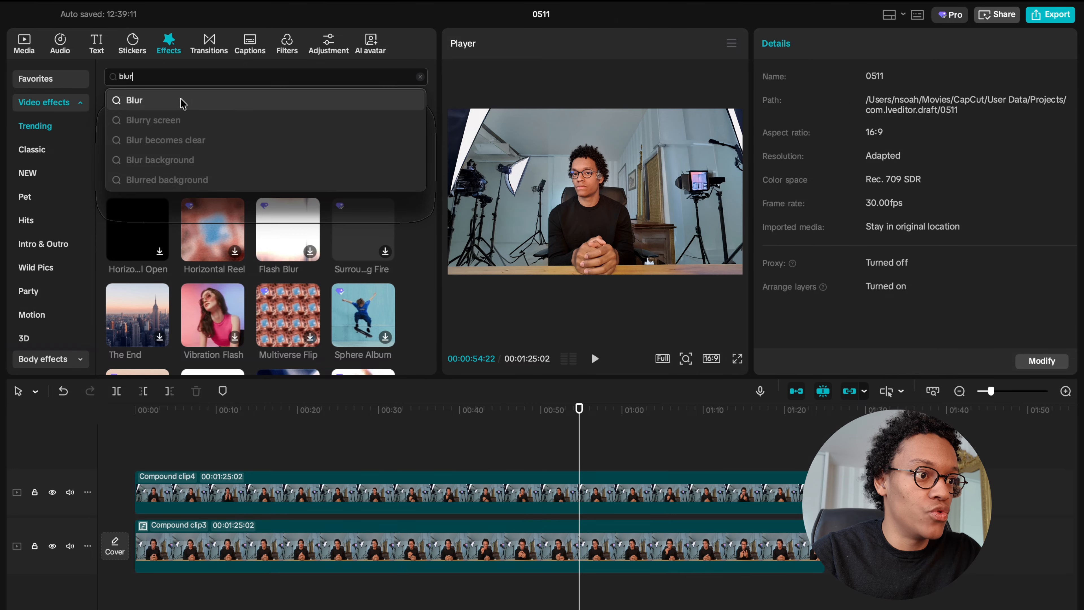
{"action": "left_click", "coordinate": [180, 101]}
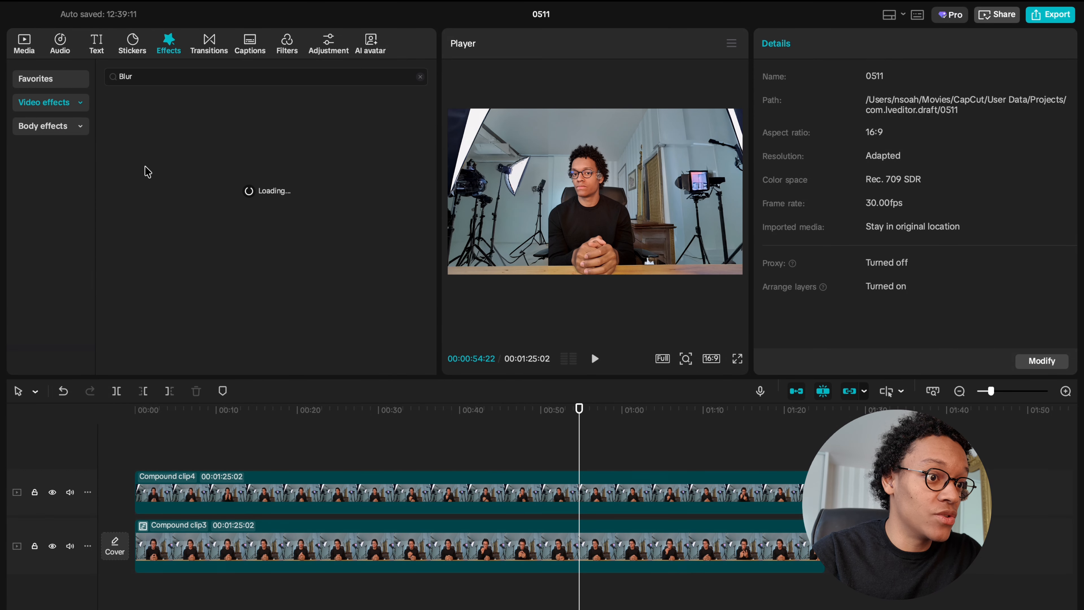
{"action": "left_click_drag", "start_coordinate": [140, 154], "coordinate": [273, 564]}
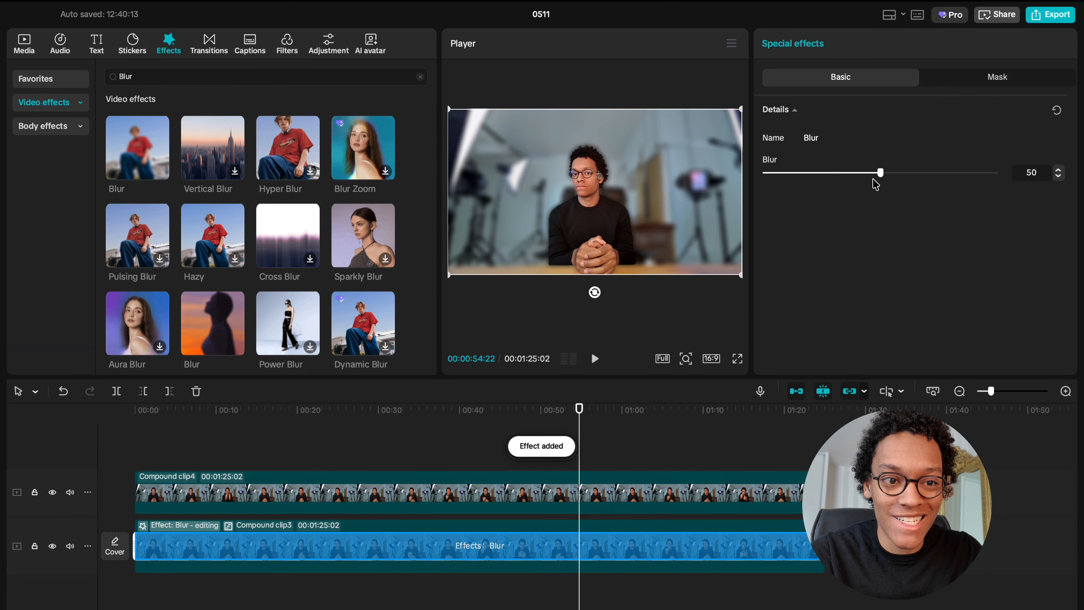
{"action": "left_click_drag", "start_coordinate": [880, 178], "coordinate": [794, 182]}
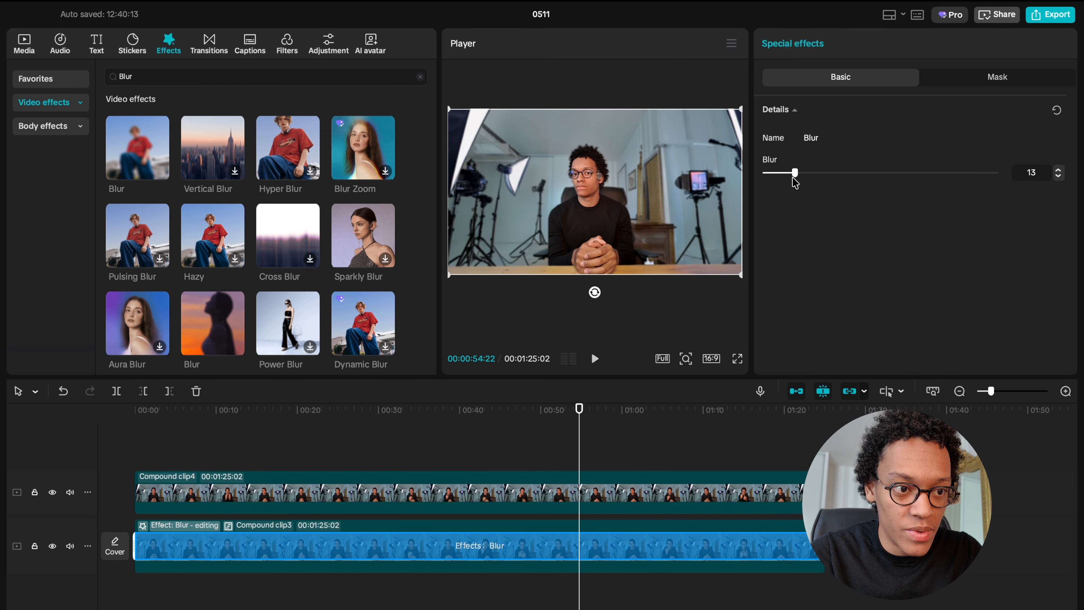